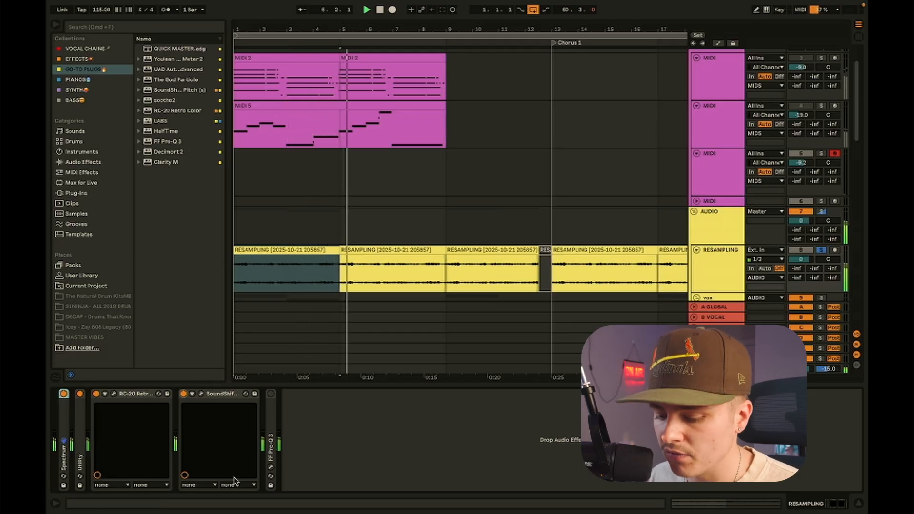
# Turn on FF Pro-Q 3 on the RESAMPLING track and view its band-pass curve.
pyautogui.click(271, 468)
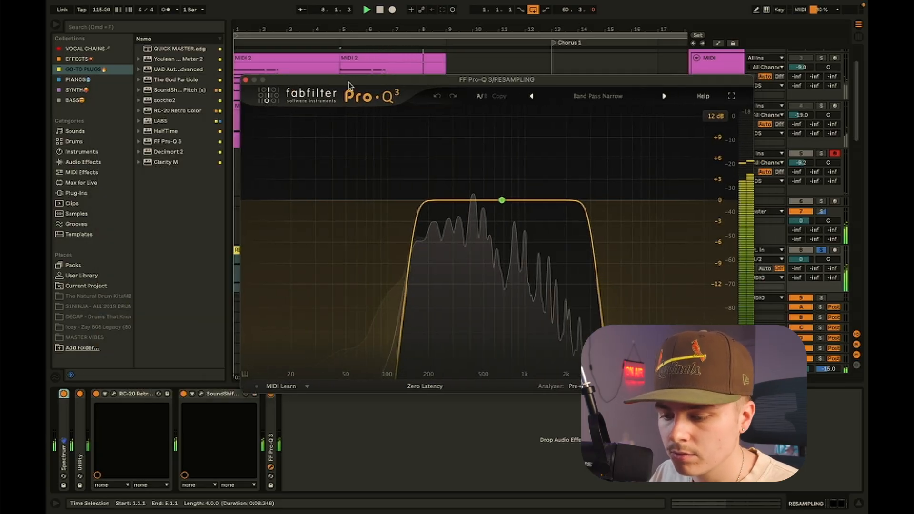
pyautogui.click(189, 79)
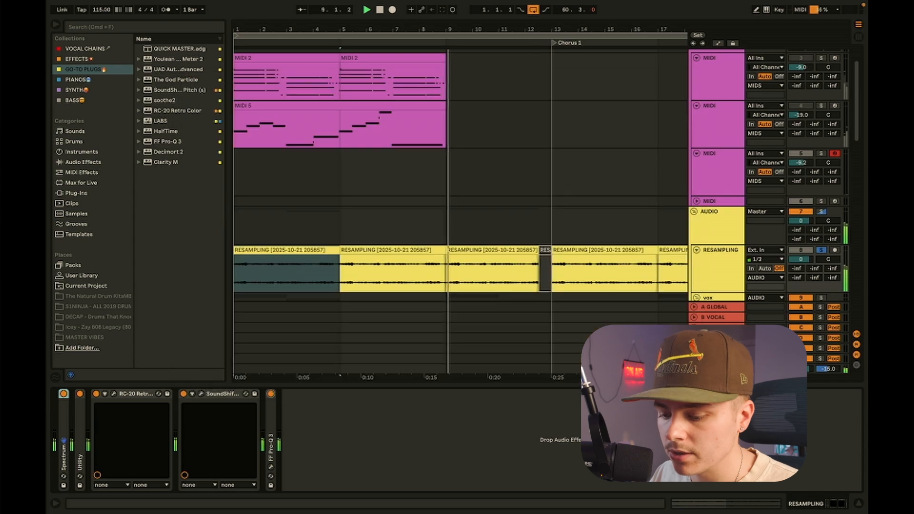
# Stop playback and add the vox group to the soloed tracks to audition its chops with the resampled audio.
pyautogui.scroll(-5, 344, 230)
pyautogui.scroll(2, 344, 231)
pyautogui.scroll(-2, 346, 232)
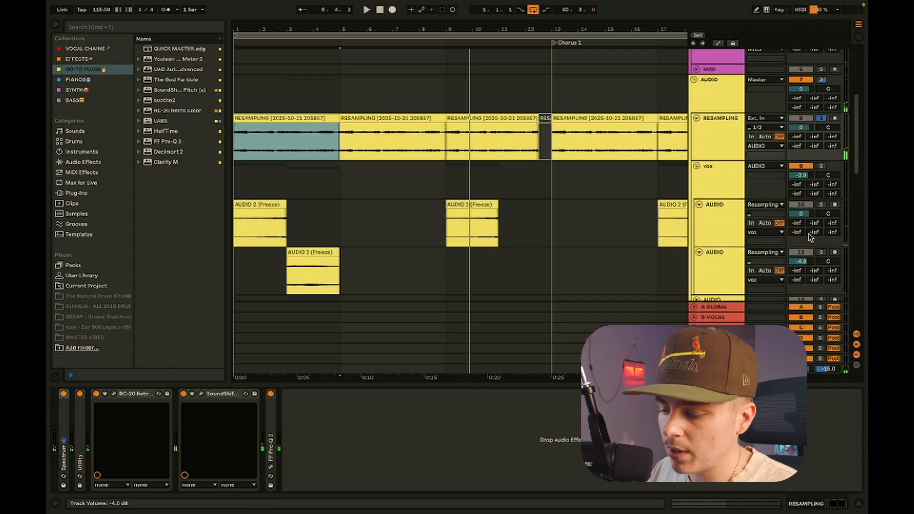
pyautogui.click(824, 168)
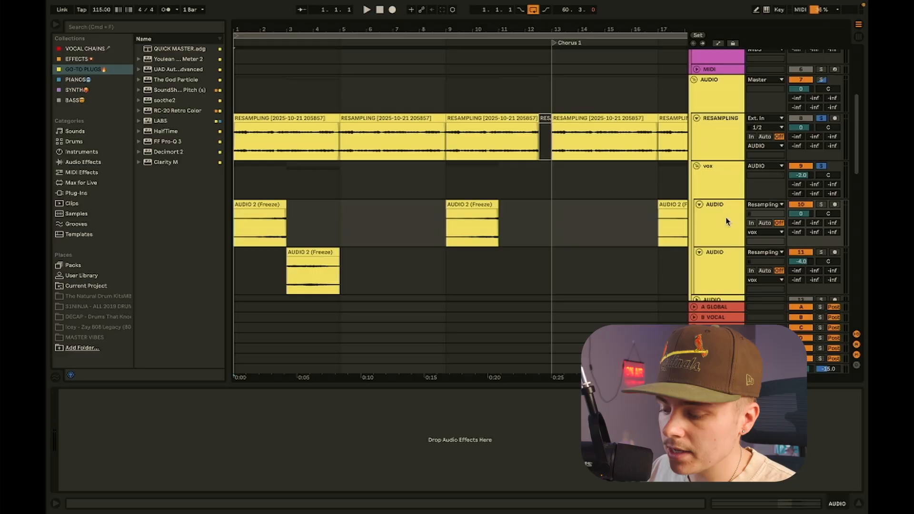
pyautogui.scroll(-1, 734, 226)
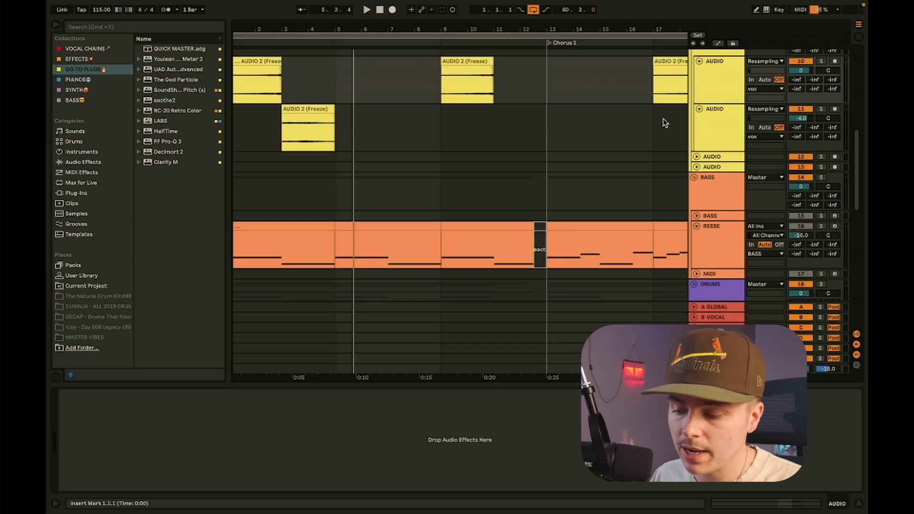
# Solo the BASS group and play back the REESE track from the start of the arrangement.
pyautogui.moveTo(747, 5)
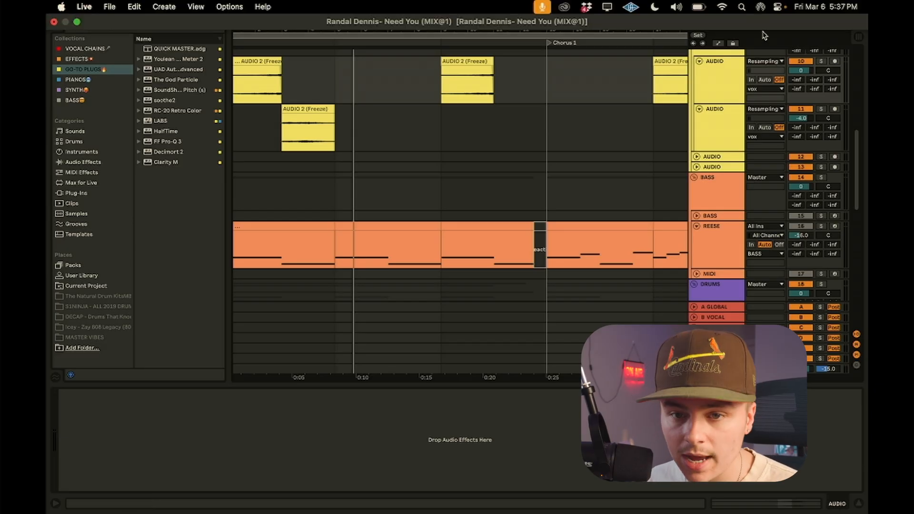
pyautogui.scroll(-4, 724, 180)
pyautogui.click(725, 170)
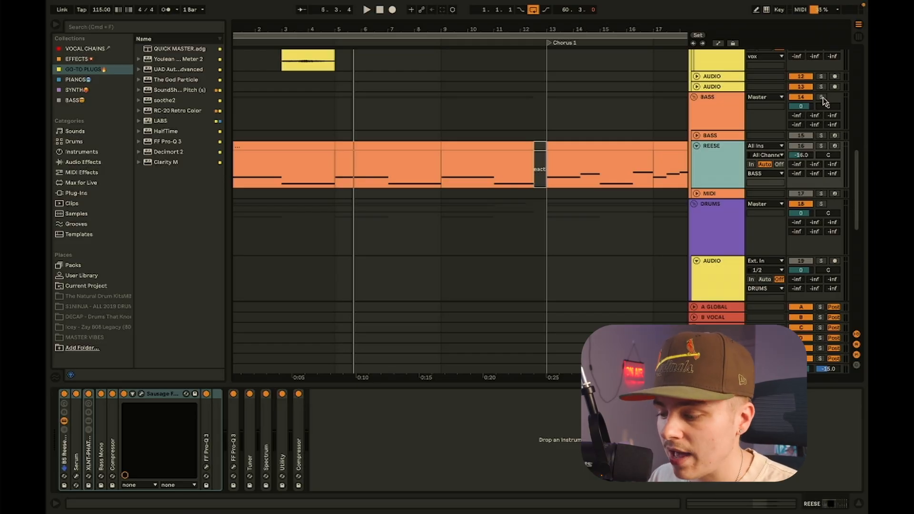
pyautogui.scroll(6, 823, 100)
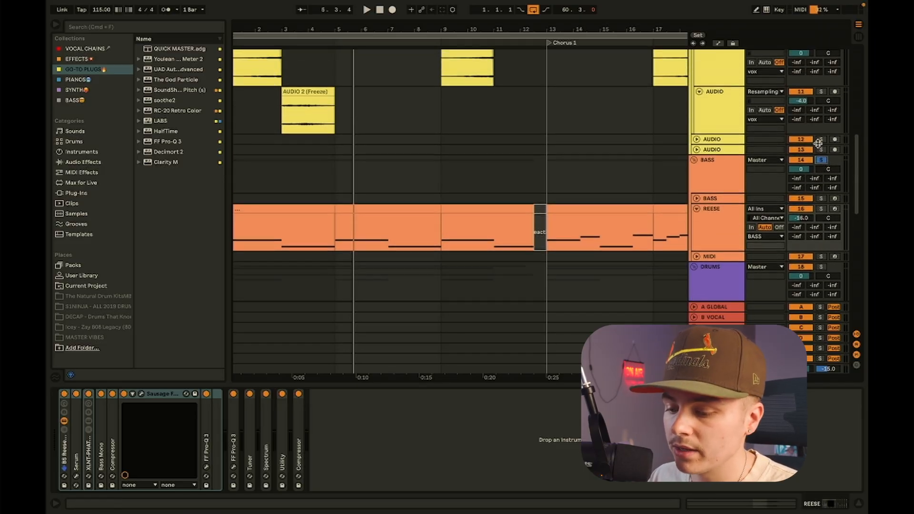
pyautogui.scroll(-4, 335, 287)
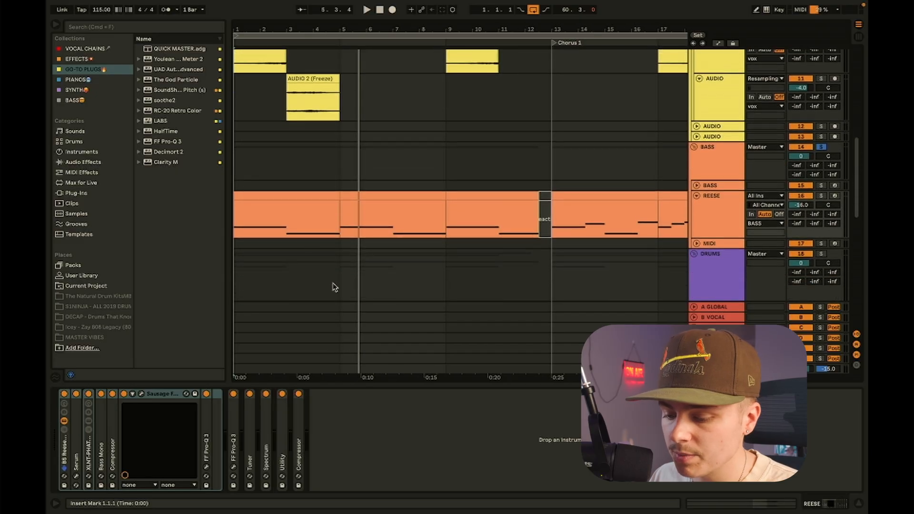
pyautogui.doubleClick(287, 197)
pyautogui.press('space')
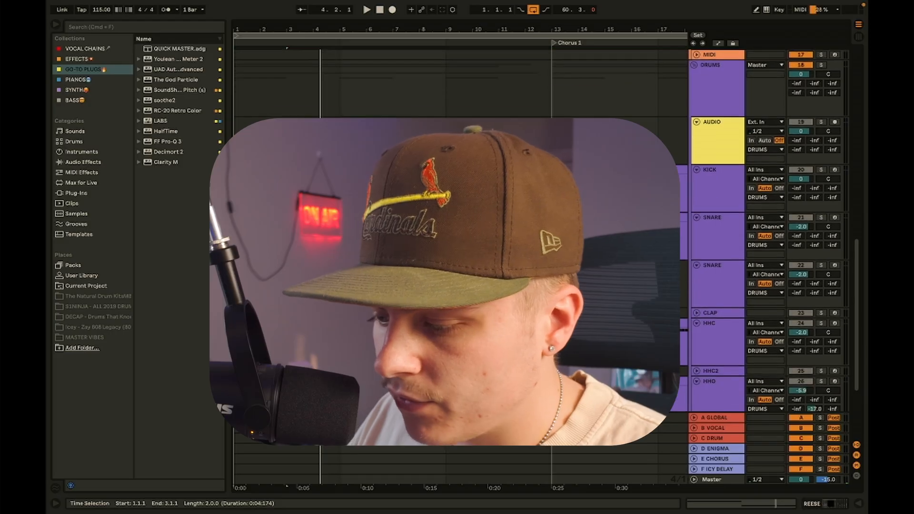
# Select the KICK track in the drums group and view the settings of its Decimort 2 bit crusher.
pyautogui.scroll(-3, 457, 257)
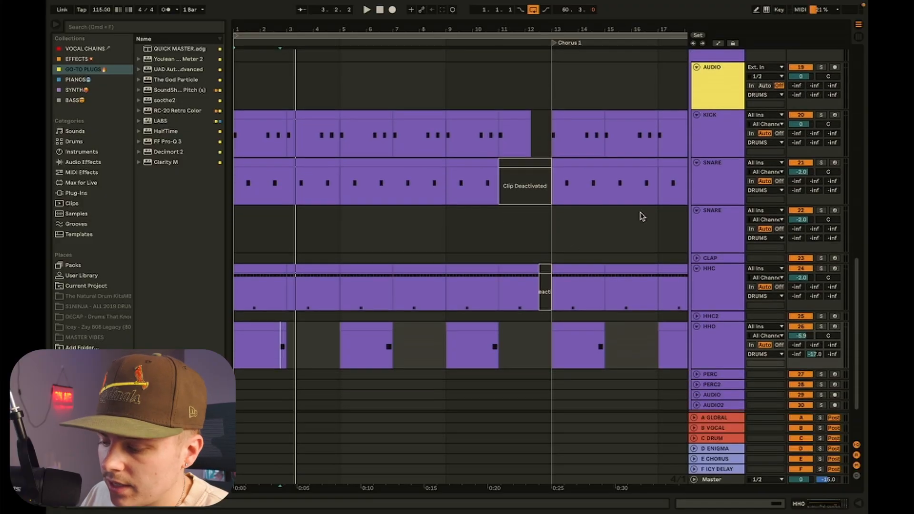
pyautogui.scroll(-1, 643, 216)
pyautogui.doubleClick(730, 120)
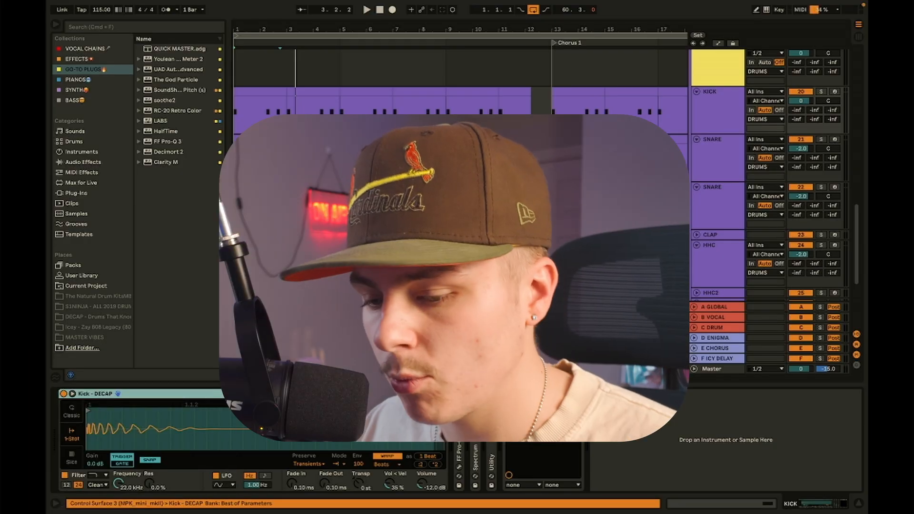
pyautogui.click(526, 394)
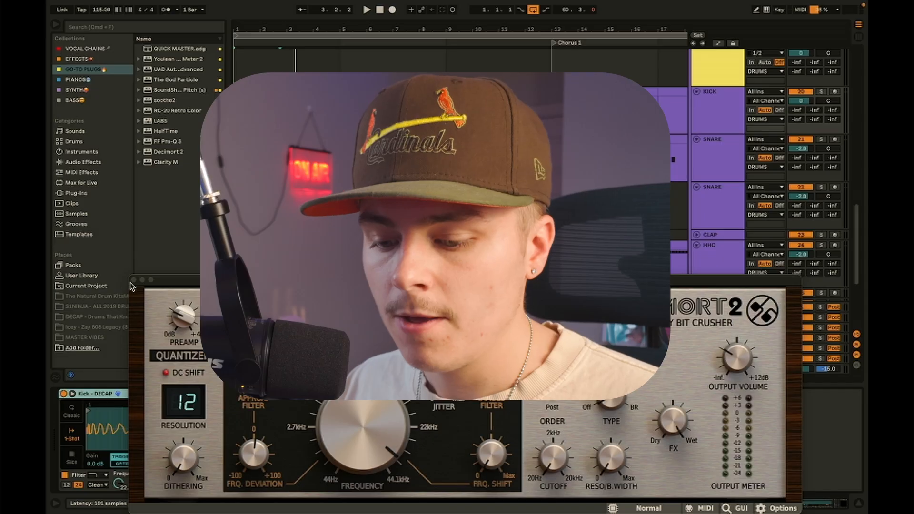
pyautogui.click(36, 152)
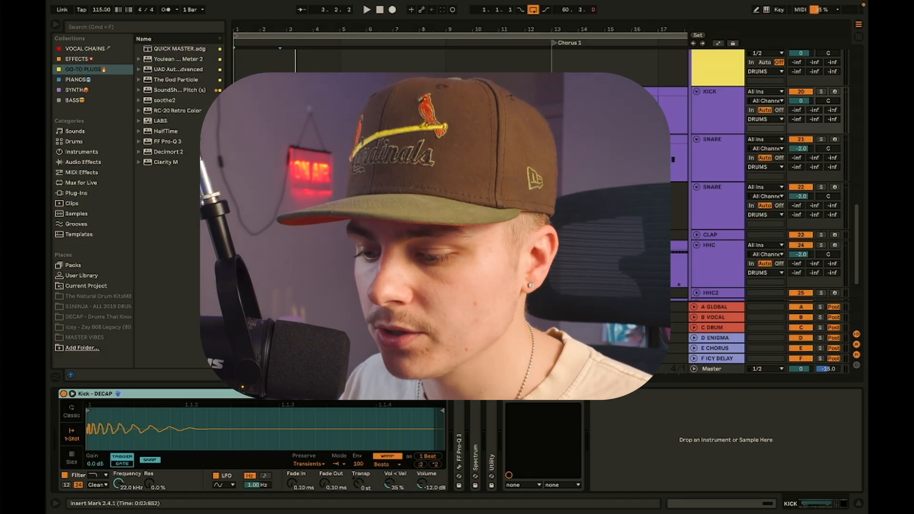
# Play the full arrangement from the beginning into Chorus 1 while examining the drum, bass and audio tracks.
pyautogui.scroll(5, 392, 254)
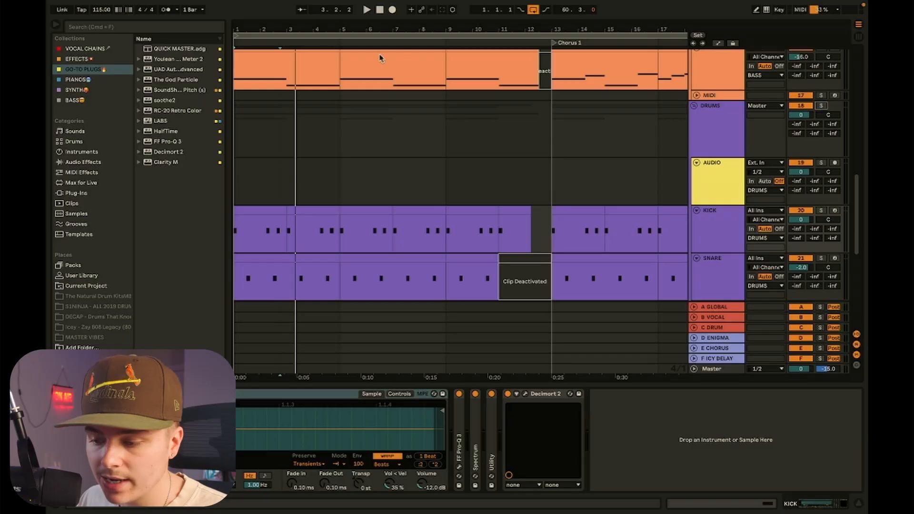
pyautogui.scroll(-3, 377, 253)
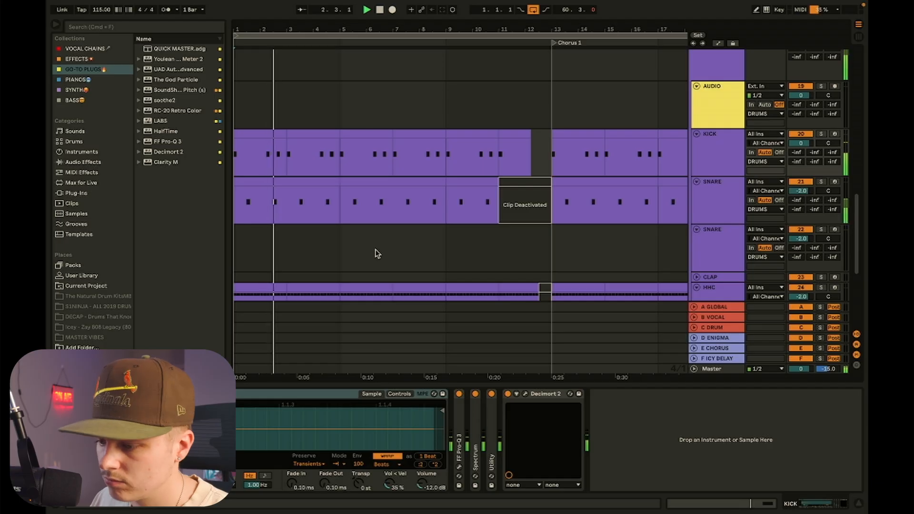
pyautogui.scroll(-3, 376, 253)
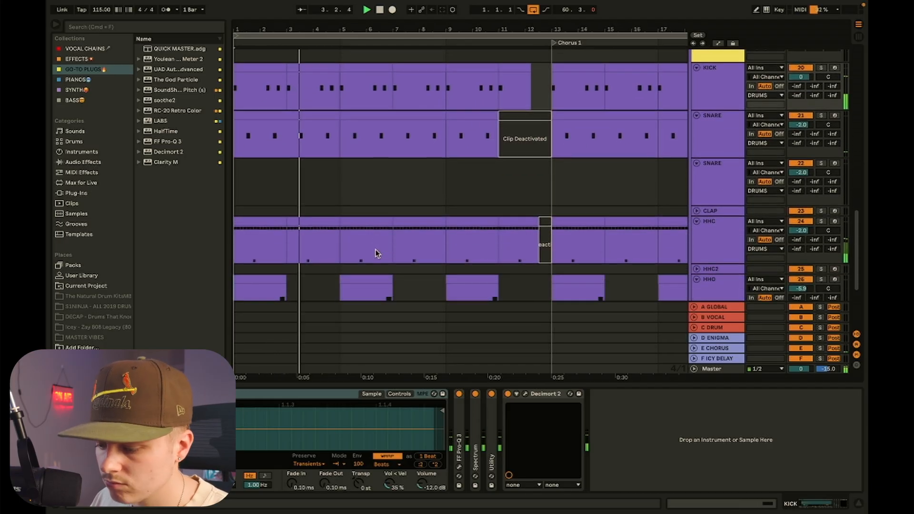
pyautogui.scroll(1, 605, 164)
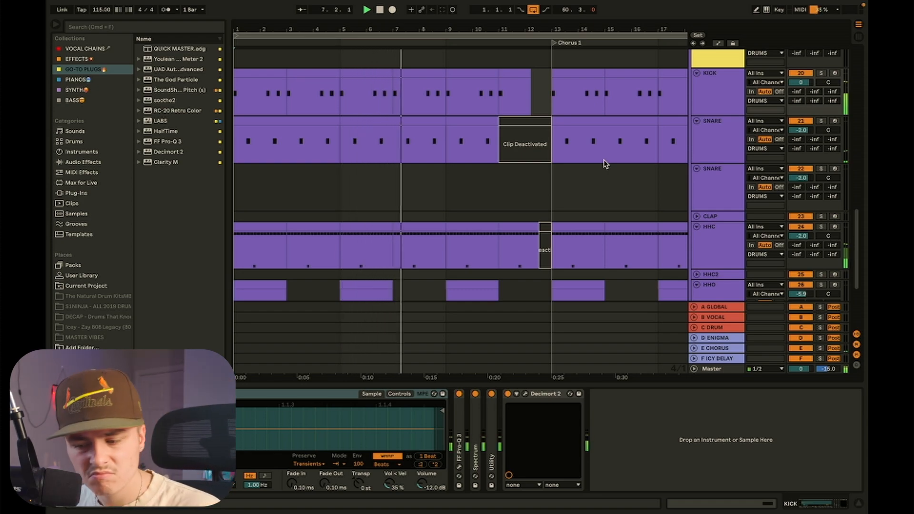
pyautogui.scroll(3, 491, 188)
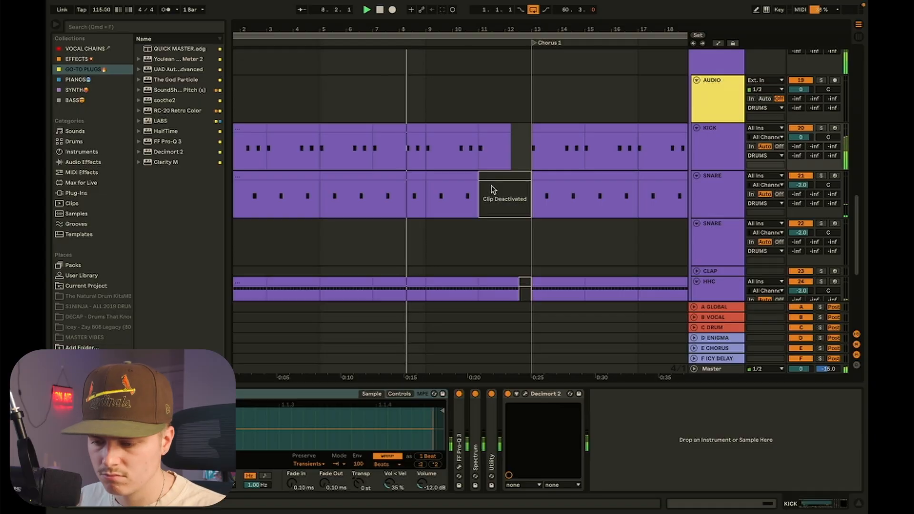
pyautogui.scroll(10, 492, 189)
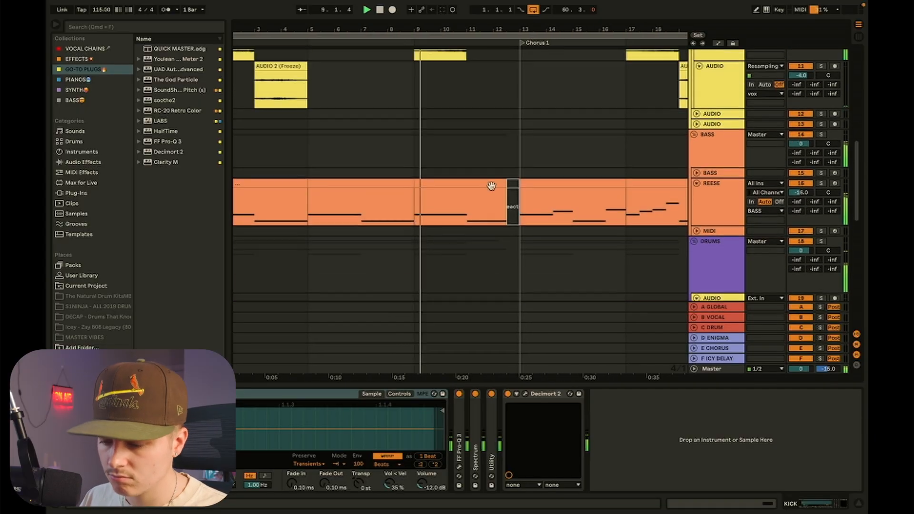
pyautogui.scroll(-4, 492, 189)
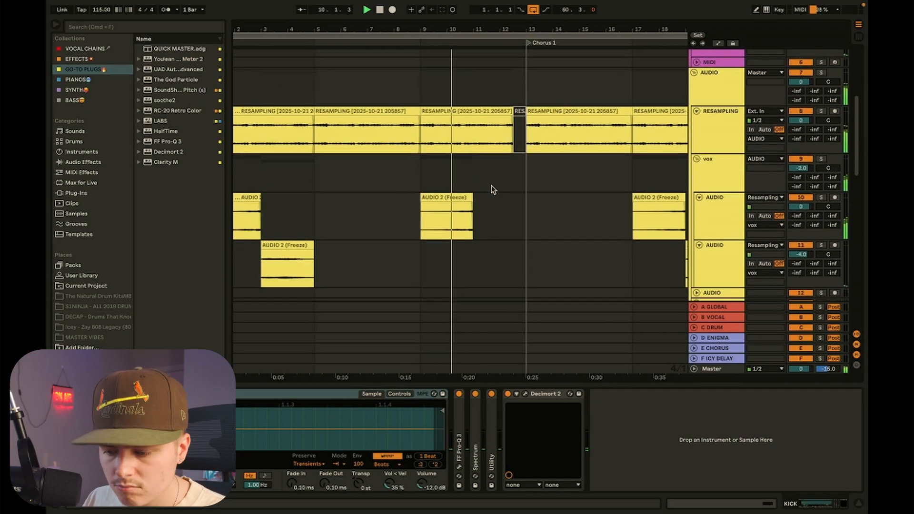
pyautogui.scroll(-2, 493, 190)
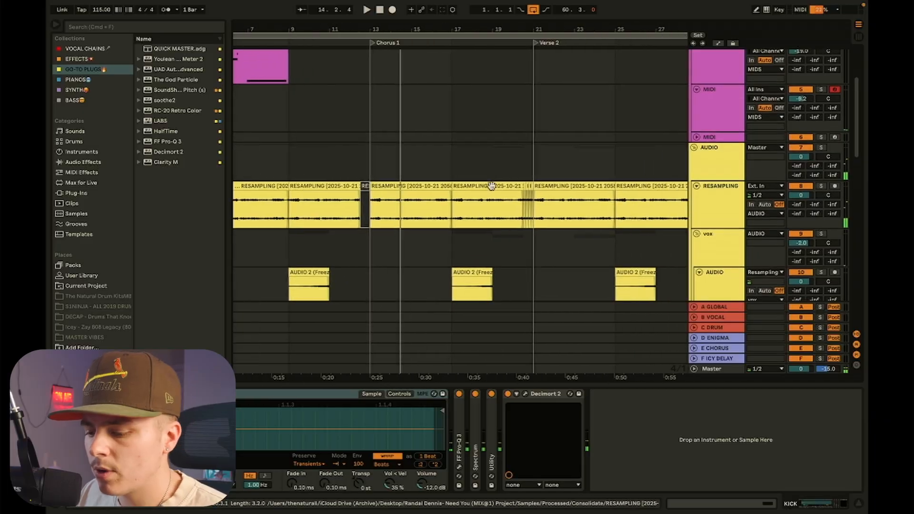
# Solo the BASS group and play the REESE part from bar 13, the start of Chorus 1.
pyautogui.scroll(4, 492, 187)
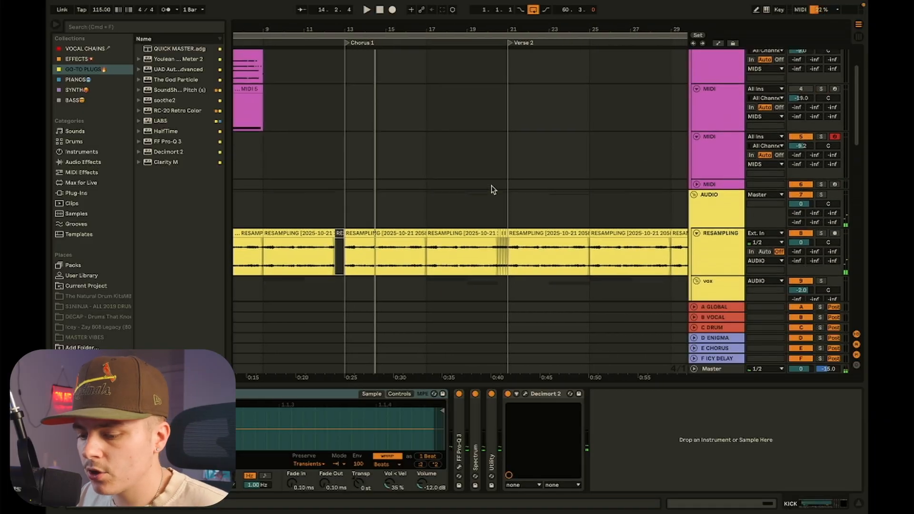
pyautogui.scroll(-12, 493, 189)
pyautogui.scroll(-5, 493, 190)
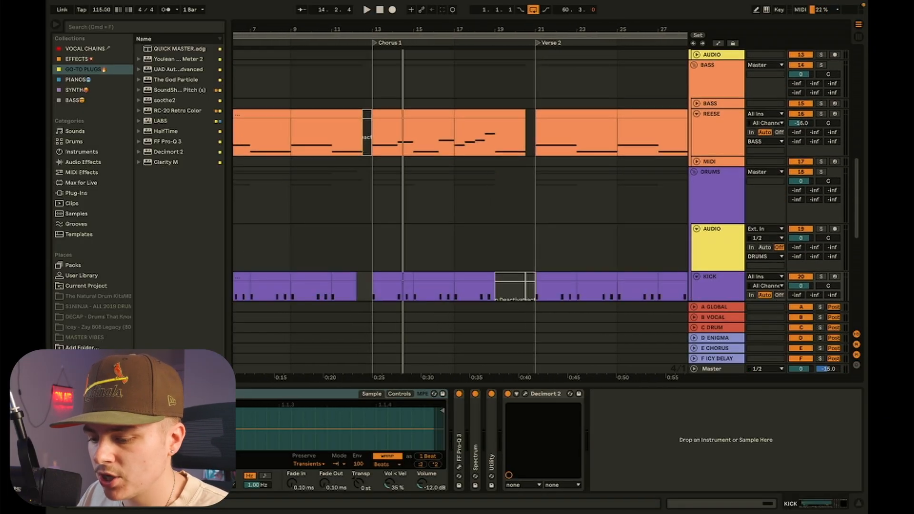
pyautogui.click(440, 140)
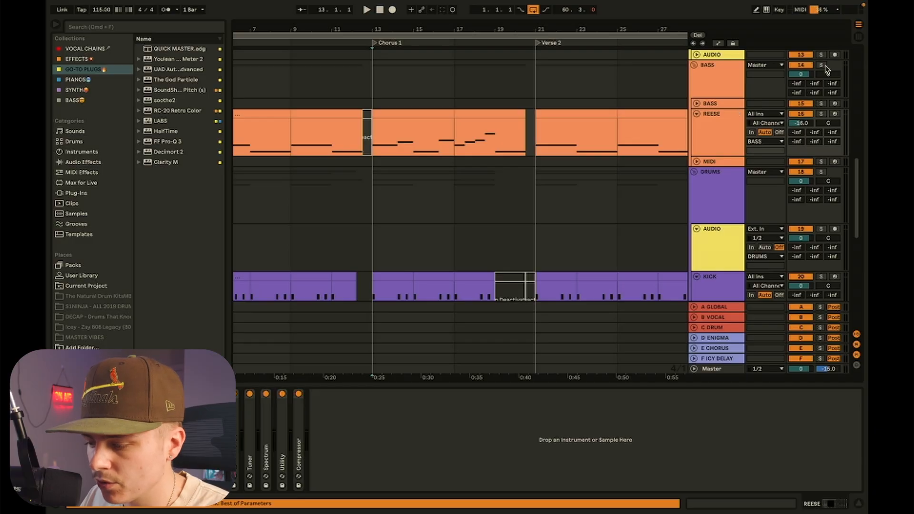
pyautogui.scroll(15, 826, 71)
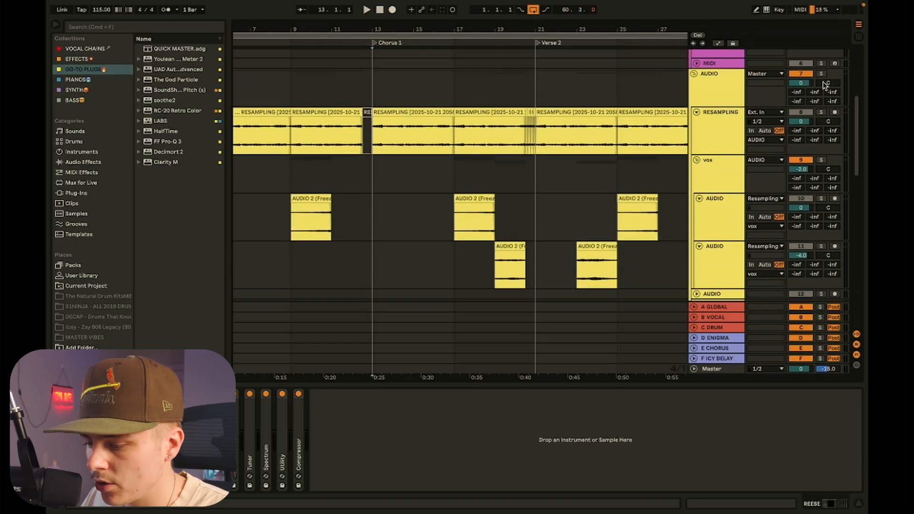
pyautogui.scroll(-8, 819, 75)
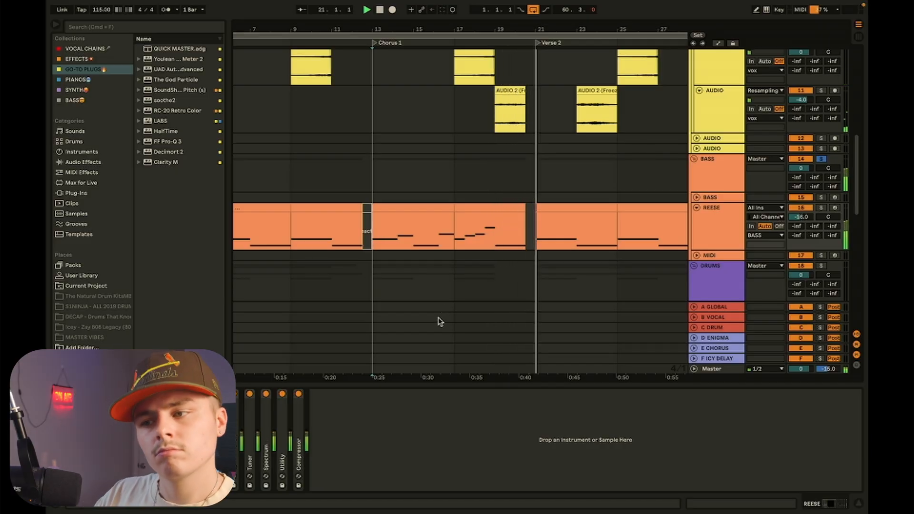
# Solo the MIDS group instead of the BASS group and play its MIDI clips from bar 1.
pyautogui.scroll(2, 598, 277)
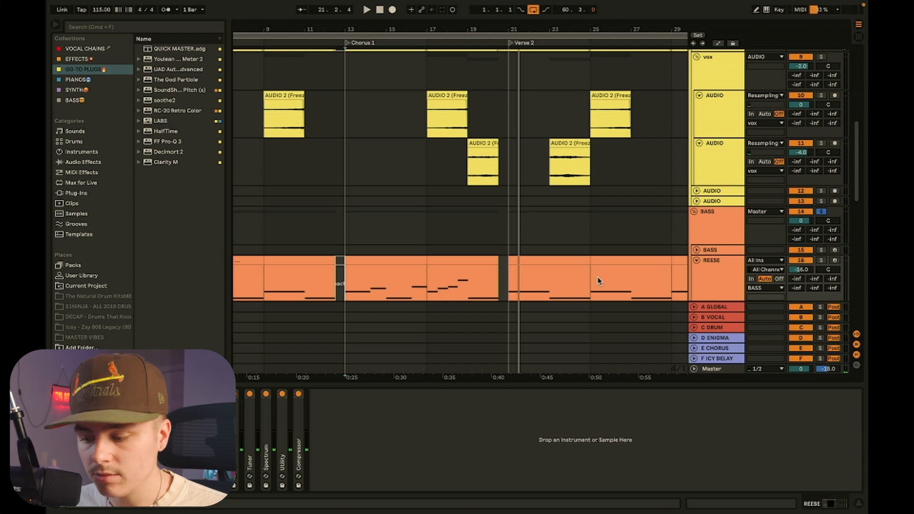
pyautogui.scroll(5, 599, 281)
pyautogui.hscroll(-4, 599, 281)
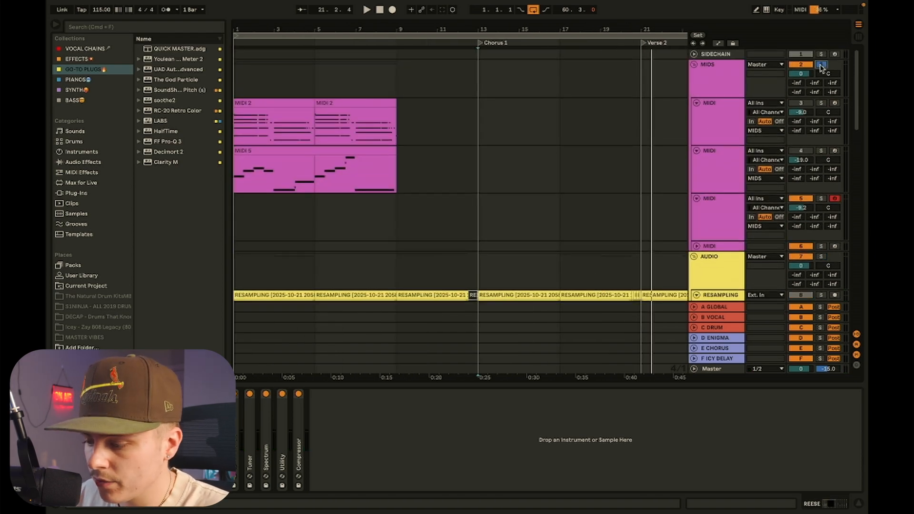
pyautogui.click(379, 10)
pyautogui.press('space')
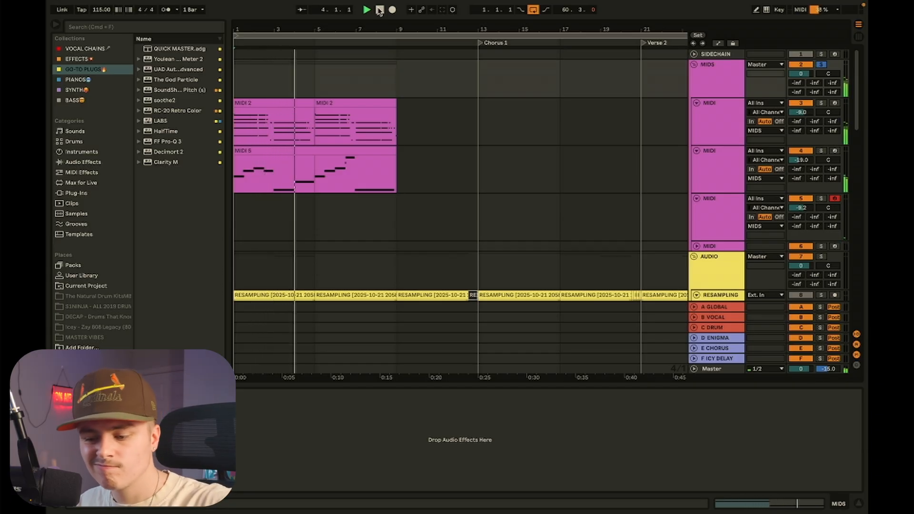
pyautogui.click(380, 11)
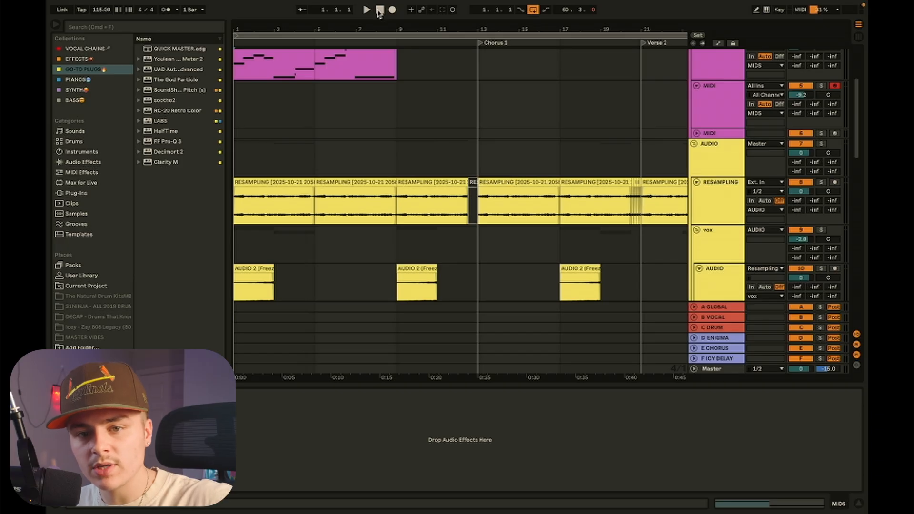
# Solo the RESAMPLING track and play its red clips from bar 41, after Verse 2.
pyautogui.press('space')
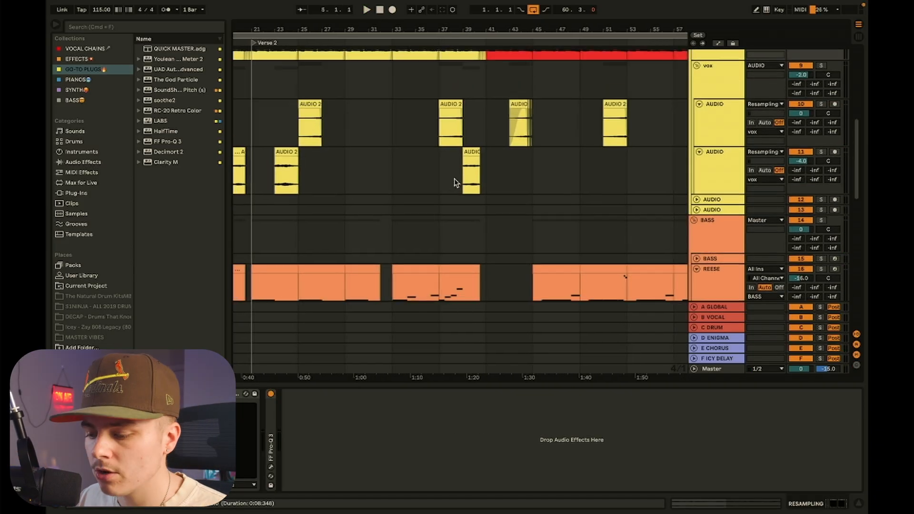
pyautogui.hscroll(2, 455, 182)
pyautogui.scroll(2, 455, 182)
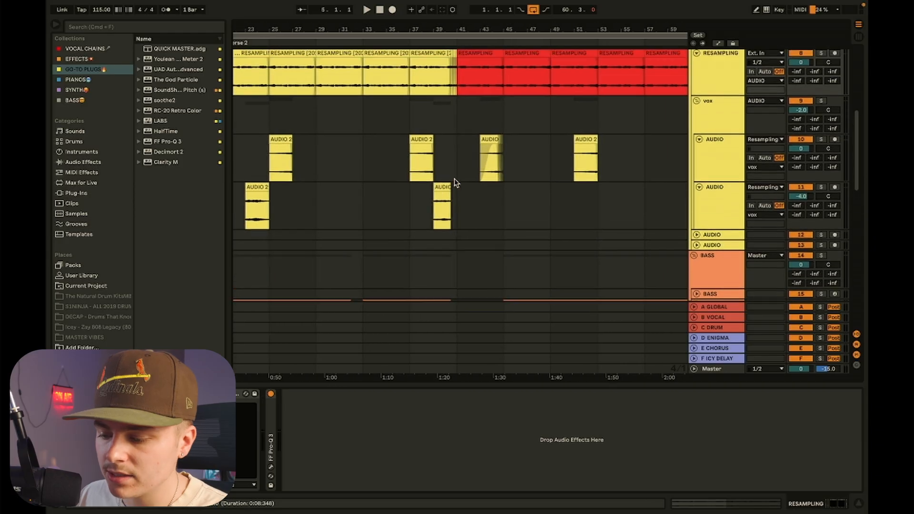
pyautogui.hscroll(1, 455, 182)
pyautogui.scroll(2, 455, 183)
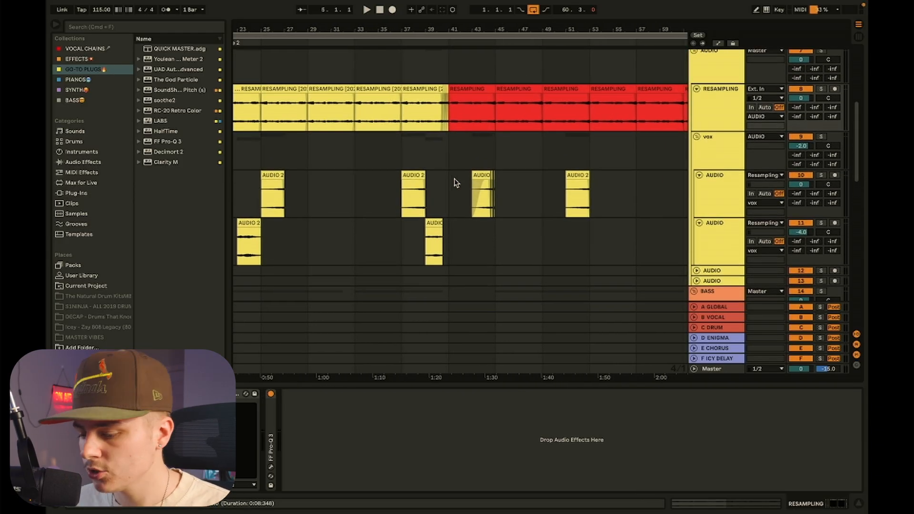
pyautogui.hscroll(2, 408, 127)
pyautogui.scroll(1, 409, 126)
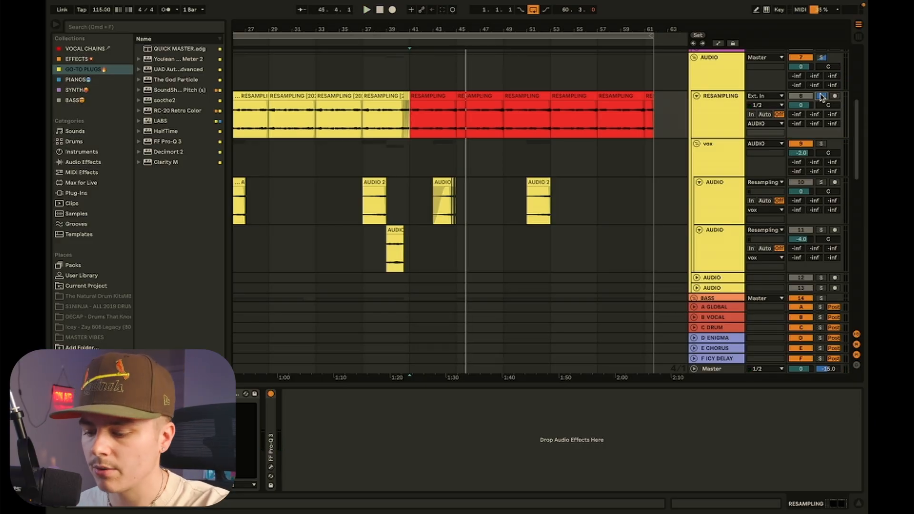
# Open the MIDI clip at bar 41 on the lower MIDI track and audition it from there.
pyautogui.scroll(5, 649, 163)
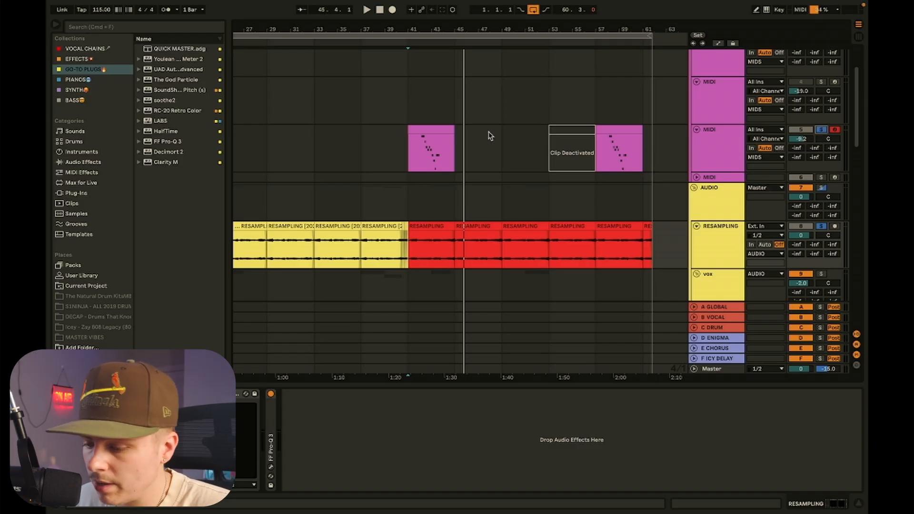
pyautogui.doubleClick(441, 132)
pyautogui.press('space')
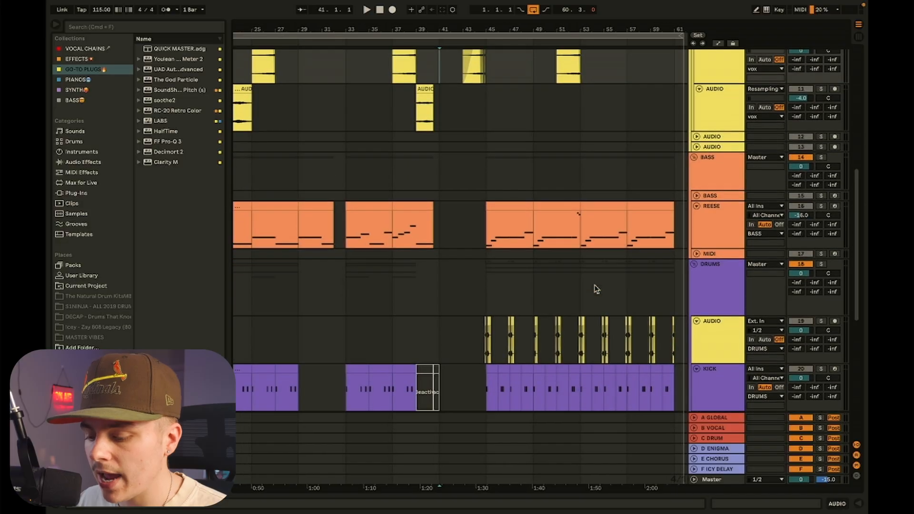
# Solo the AUDIO track inside the DRUMS group and the whole group in turn, playing the drum section from bar 45.
pyautogui.scroll(-5, 596, 287)
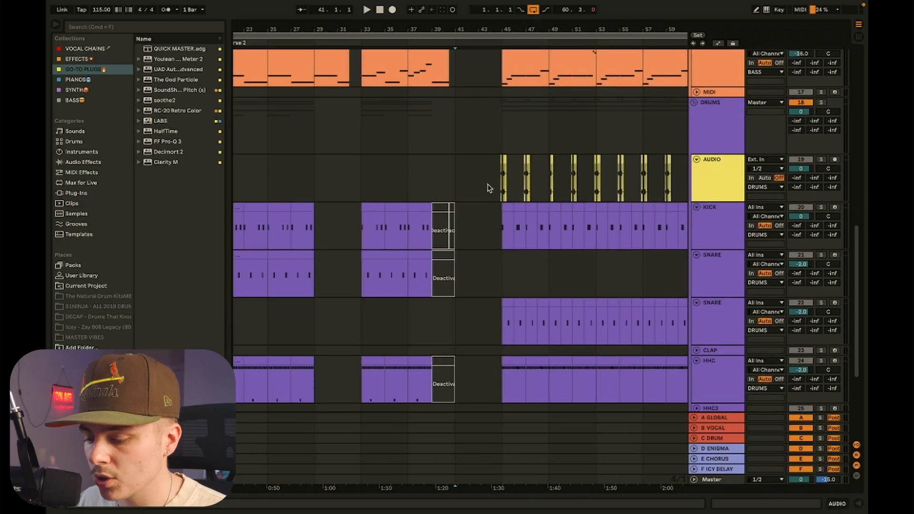
pyautogui.scroll(-5, 488, 186)
pyautogui.hscroll(2, 488, 184)
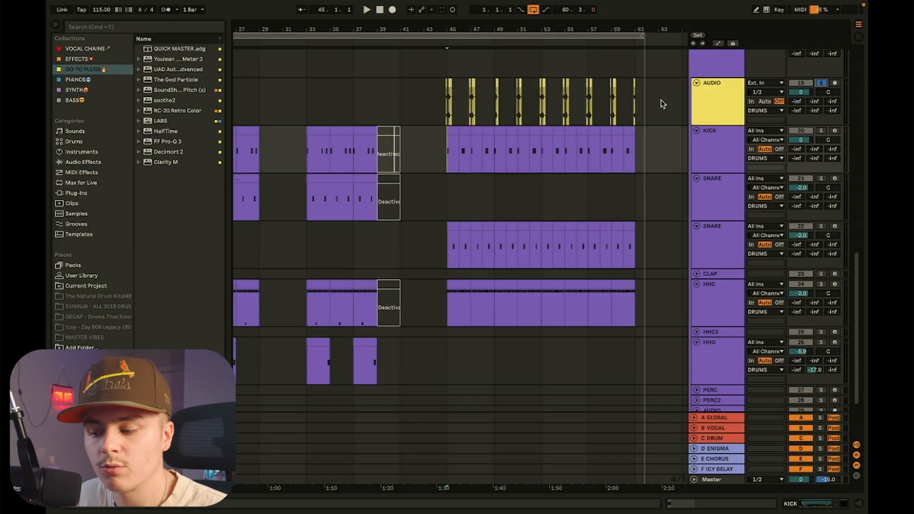
pyautogui.scroll(2, 663, 104)
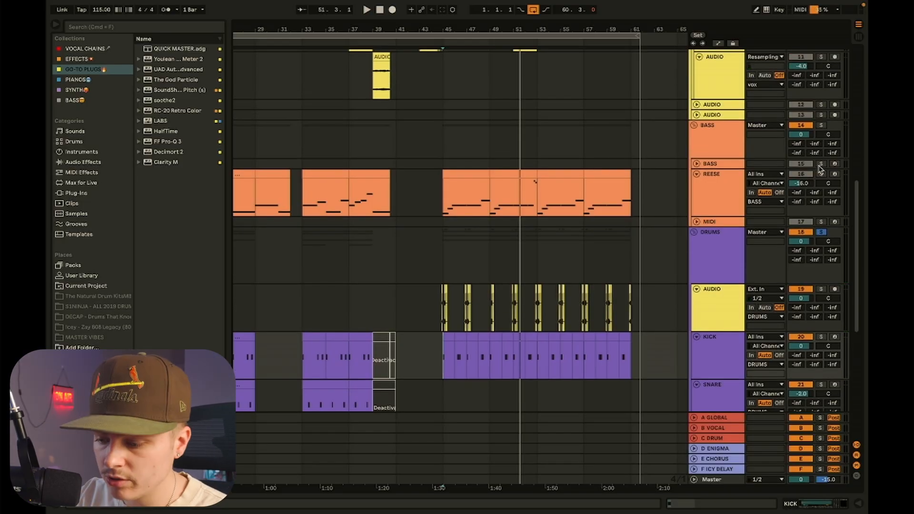
# Inspect the REESE track's Sausage Fattener effect and its MIDI notes, playing it together with the drums.
pyautogui.doubleClick(710, 183)
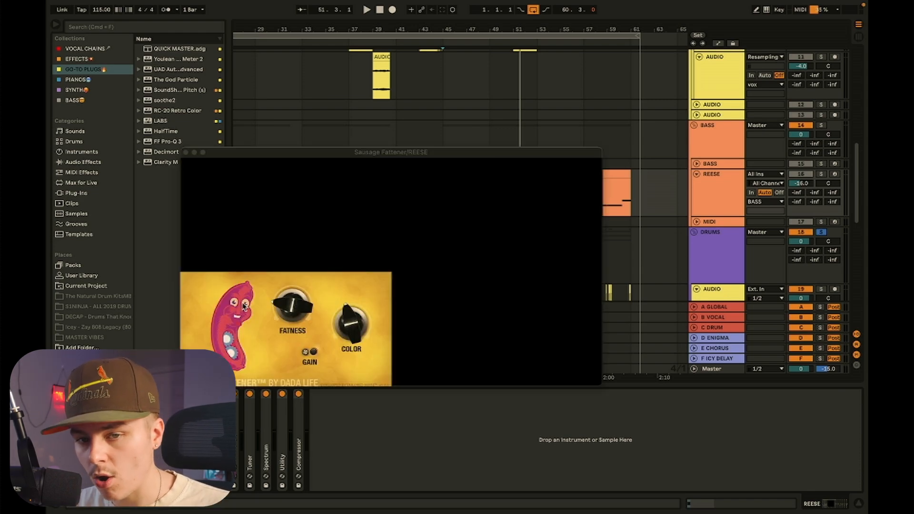
pyautogui.click(185, 153)
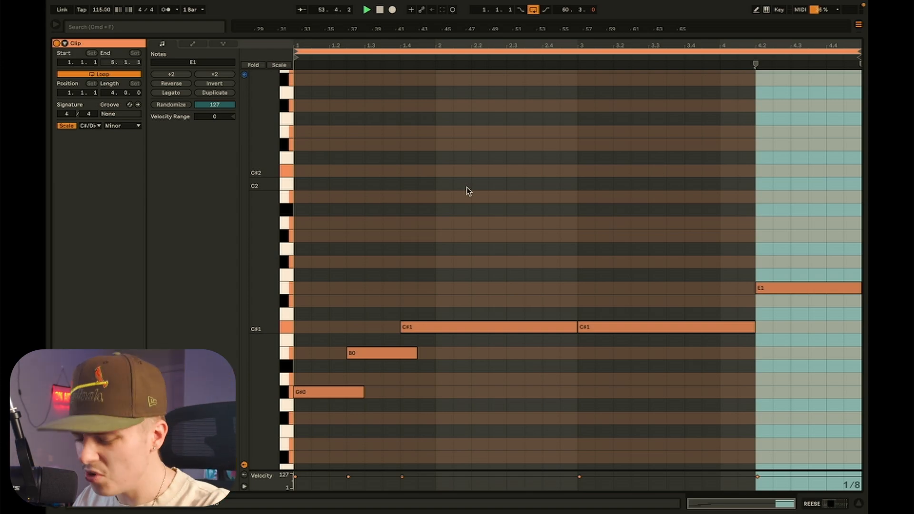
pyautogui.click(860, 506)
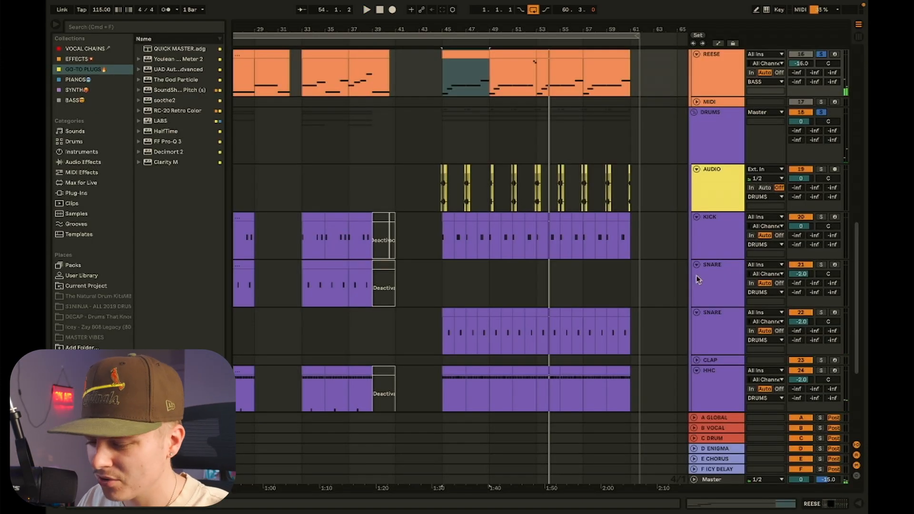
# Turn off the DRUMS and REESE solos and play the full mix from bar 39.
pyautogui.scroll(5, 618, 188)
pyautogui.click(824, 229)
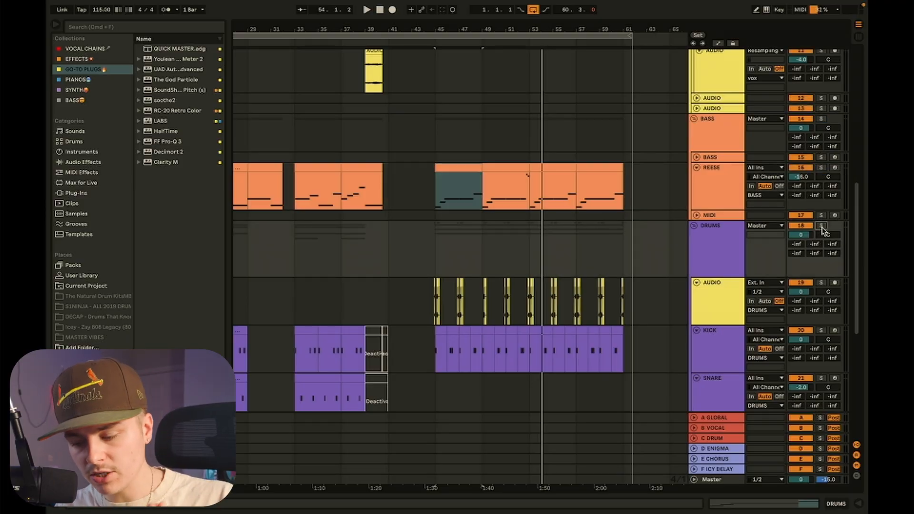
pyautogui.scroll(5, 425, 175)
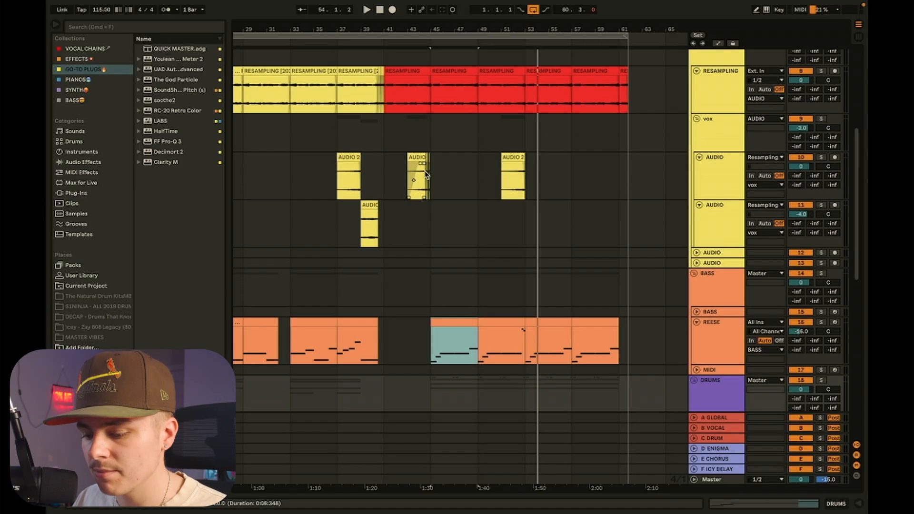
pyautogui.click(404, 177)
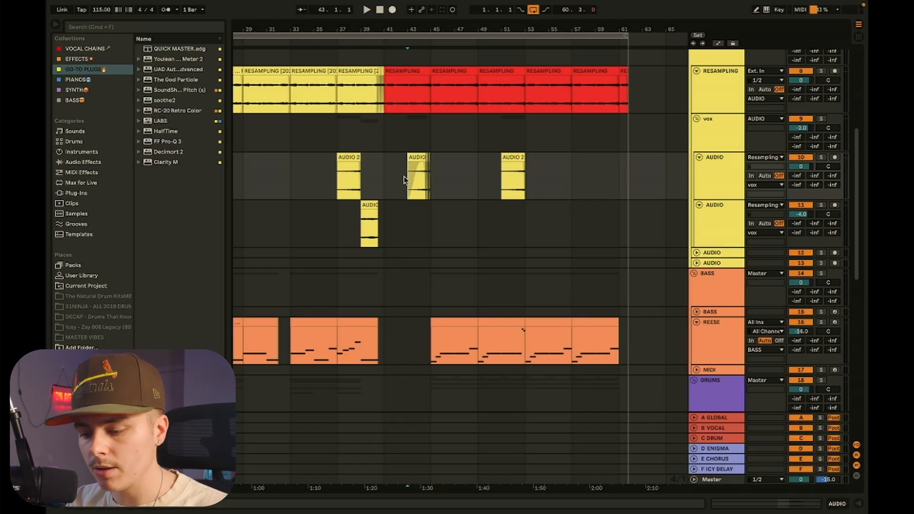
pyautogui.click(368, 165)
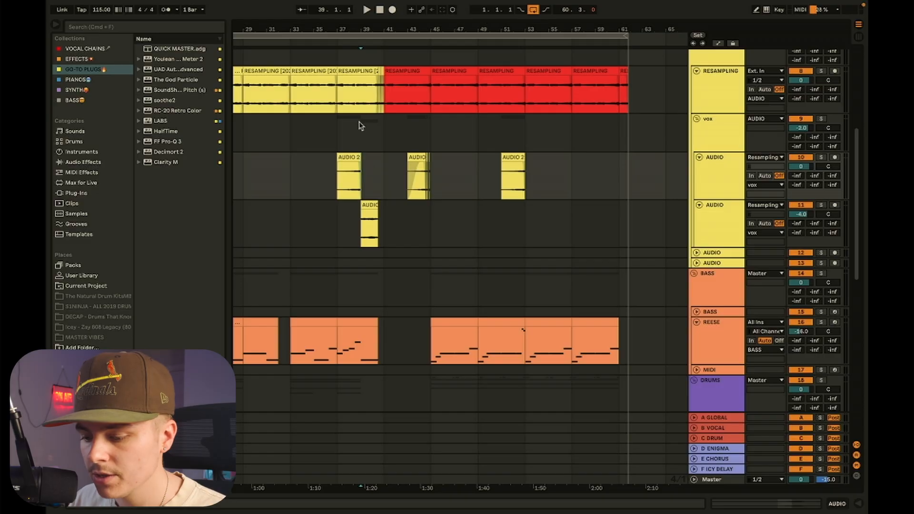
pyautogui.press('space')
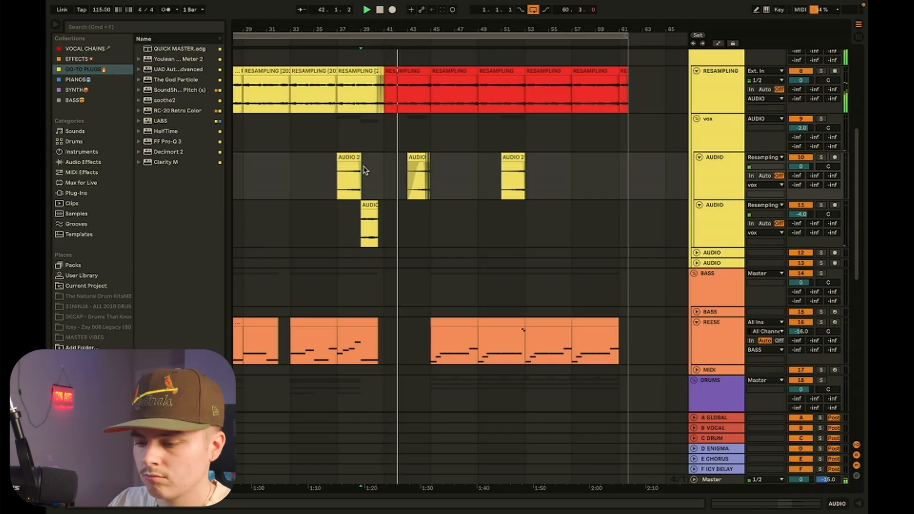
# Examine the MIDI, resampling, vox, bass and drum tracks while the arrangement plays through to its end at bar 61.
pyautogui.scroll(5, 364, 170)
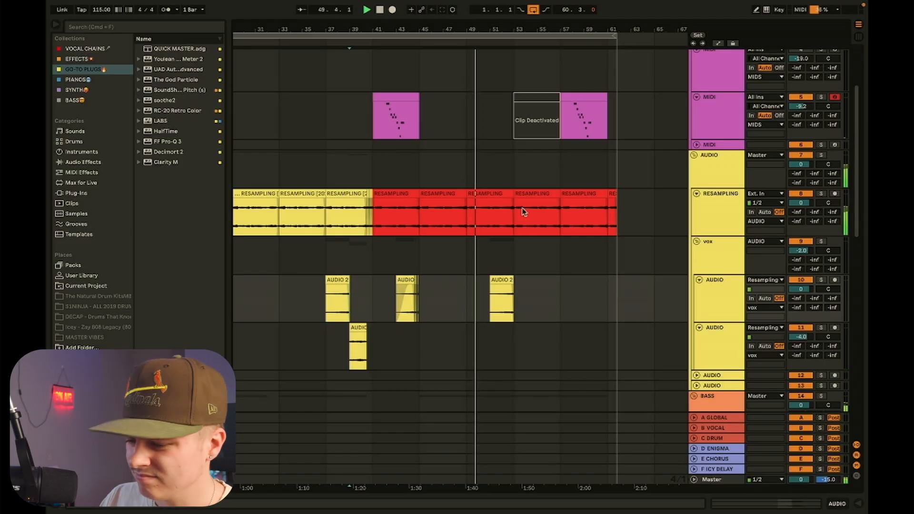
pyautogui.scroll(-10, 524, 212)
pyautogui.scroll(-1, 539, 248)
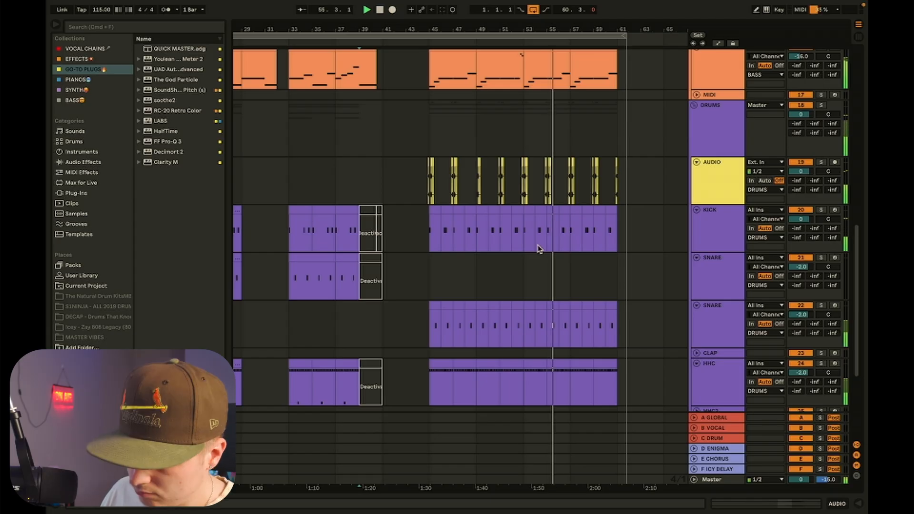
pyautogui.scroll(2, 539, 248)
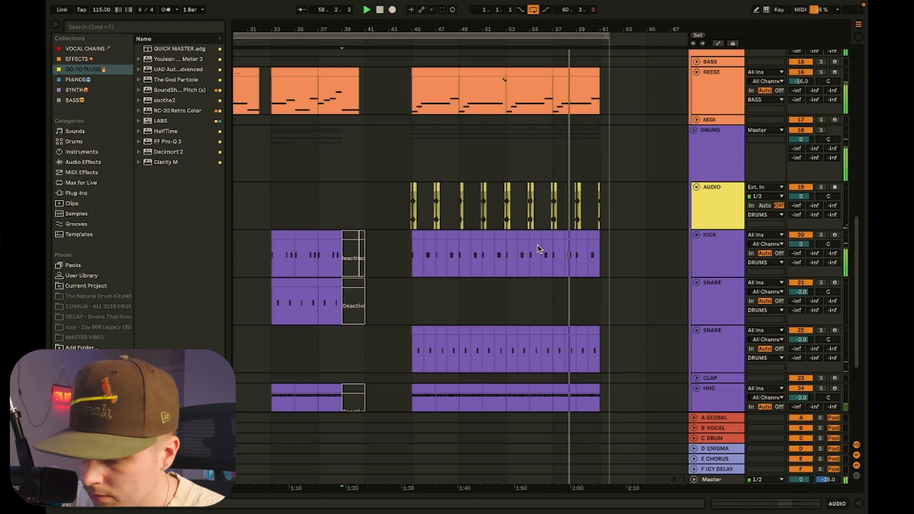
pyautogui.scroll(8, 538, 244)
pyautogui.scroll(1, 538, 249)
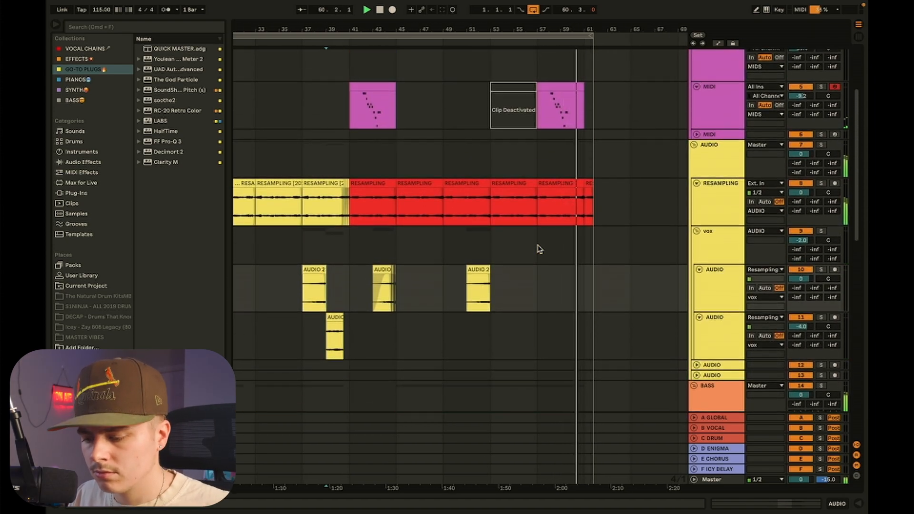
pyautogui.scroll(-1, 540, 249)
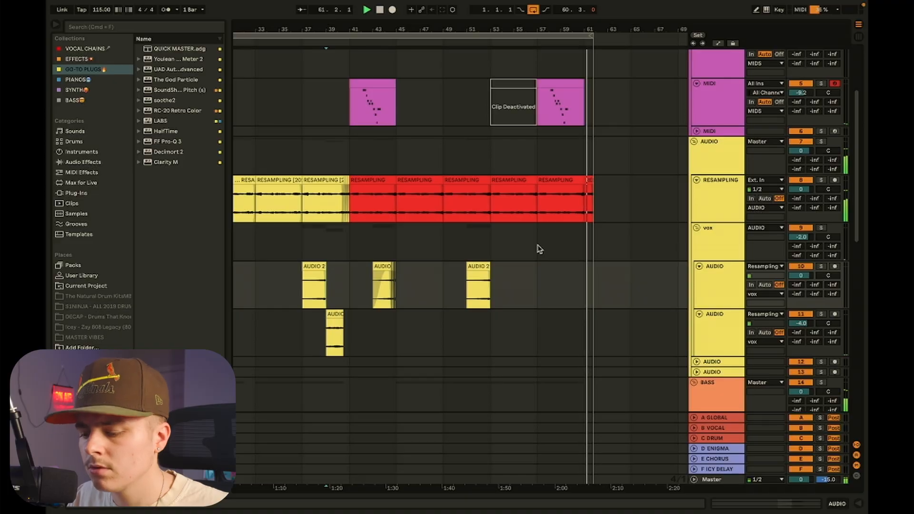